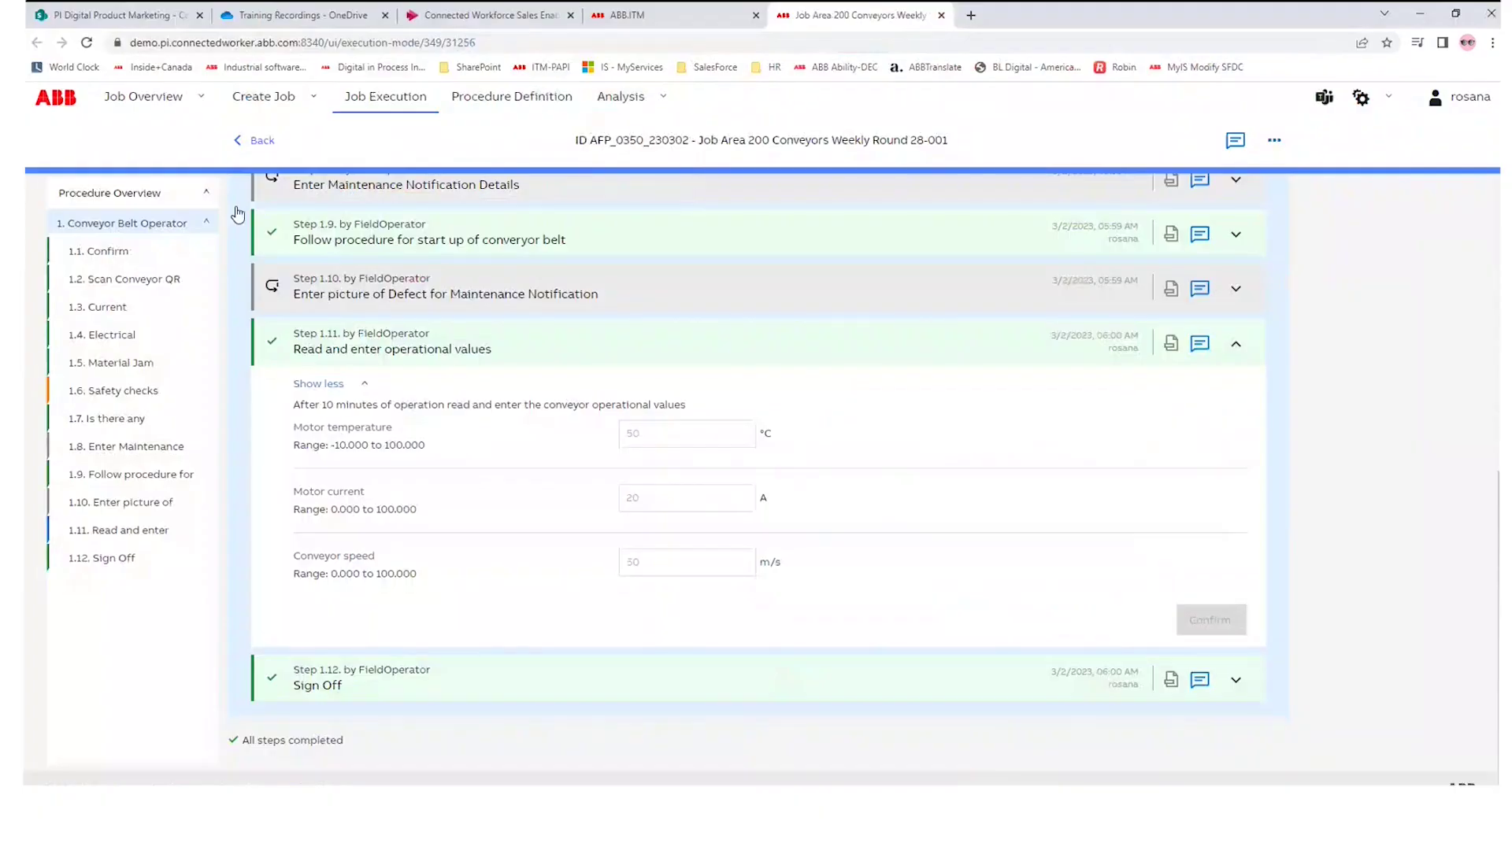
- Sync AFP tasks for the chosen date from user settings, then start a new job
{"action": "left_click", "coordinate": [124, 131]}
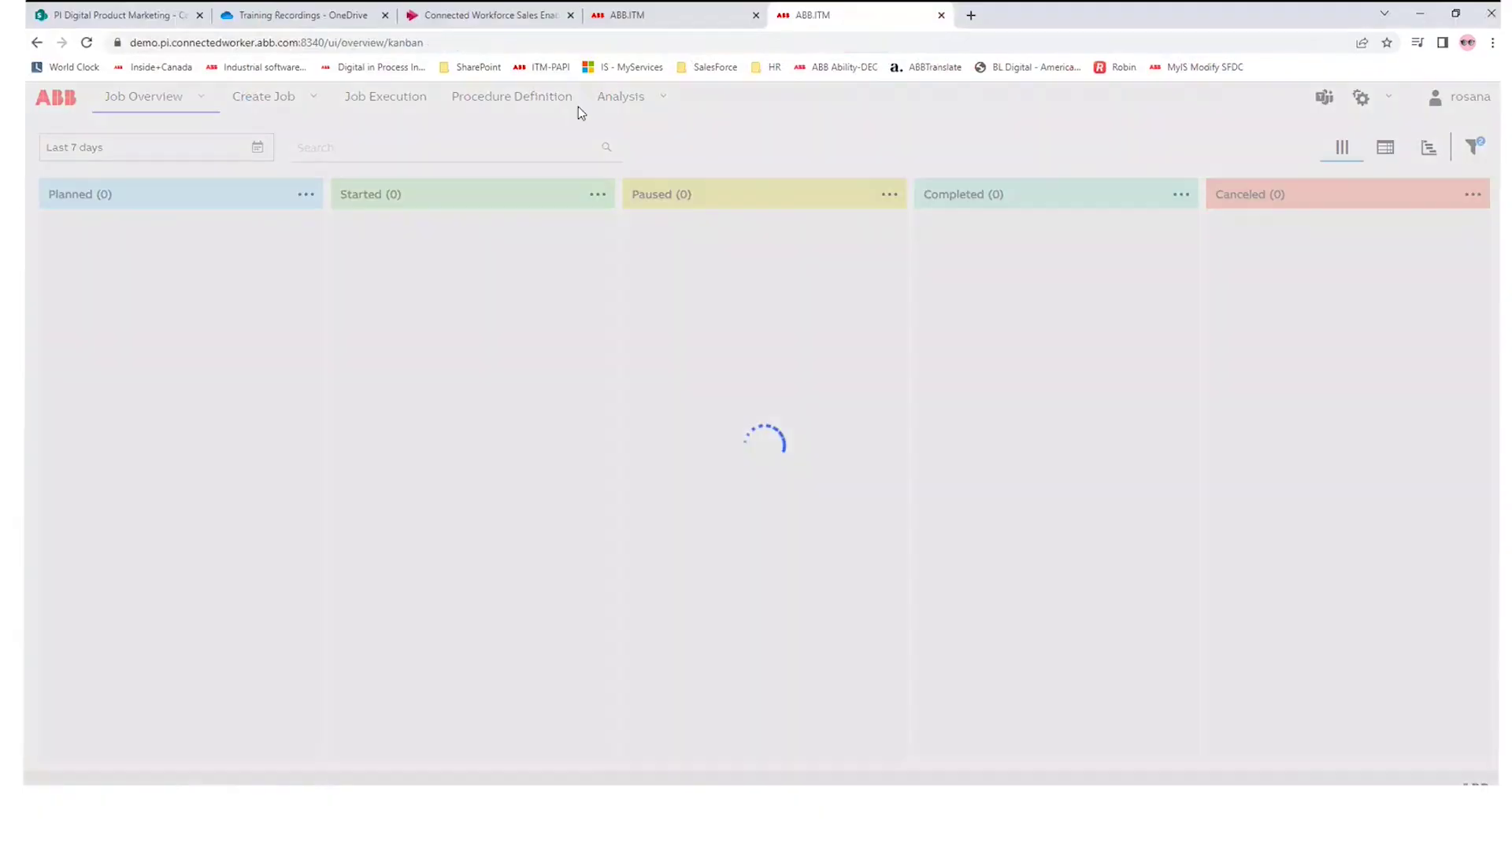
{"action": "left_click", "coordinate": [1361, 98]}
{"action": "left_click", "coordinate": [1335, 132]}
{"action": "left_click", "coordinate": [497, 706]}
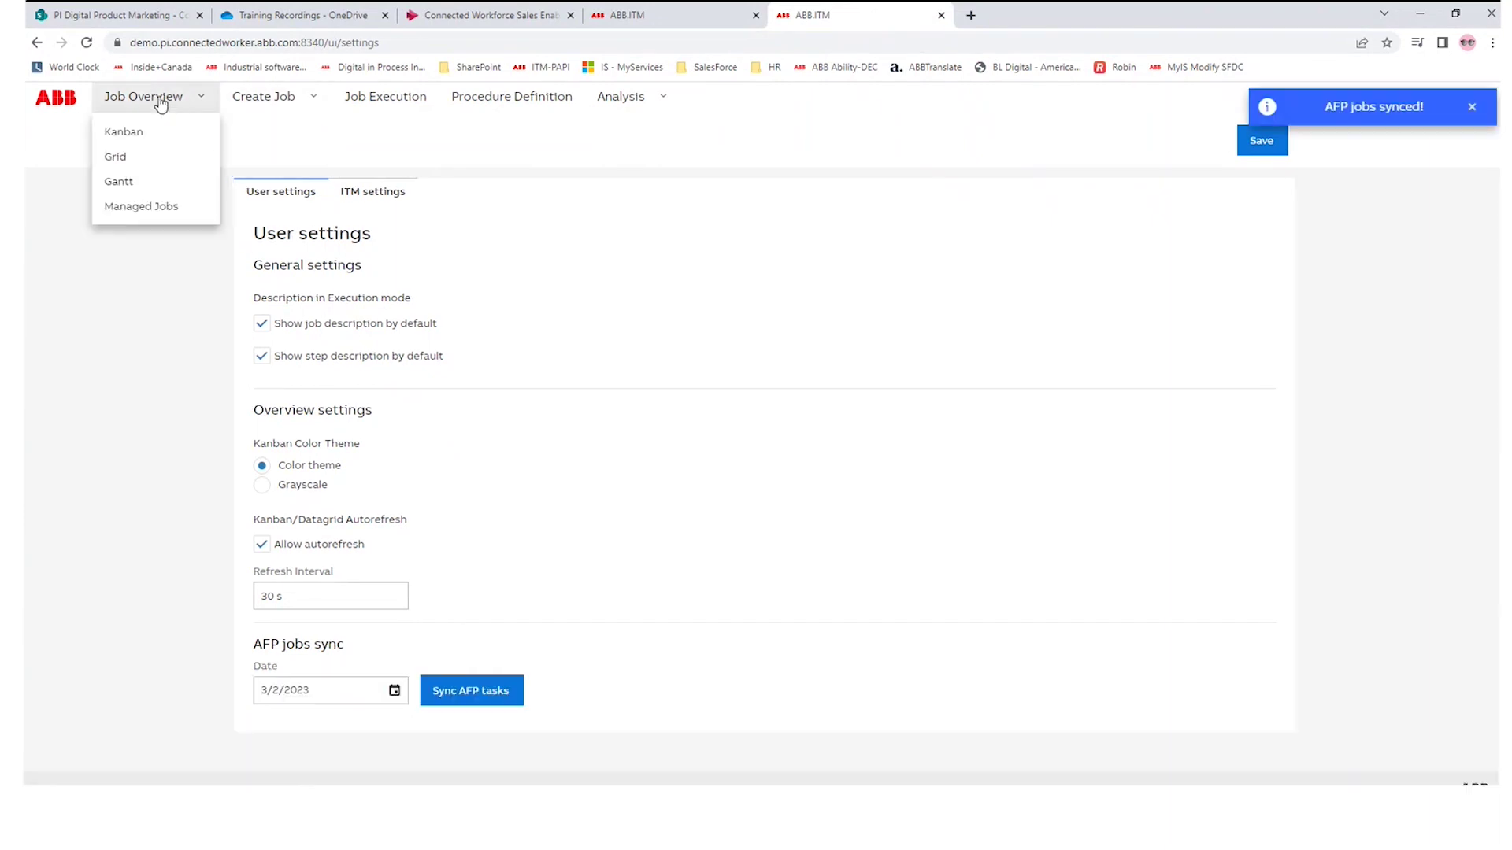
{"action": "left_click", "coordinate": [124, 131]}
{"action": "left_click", "coordinate": [278, 131]}
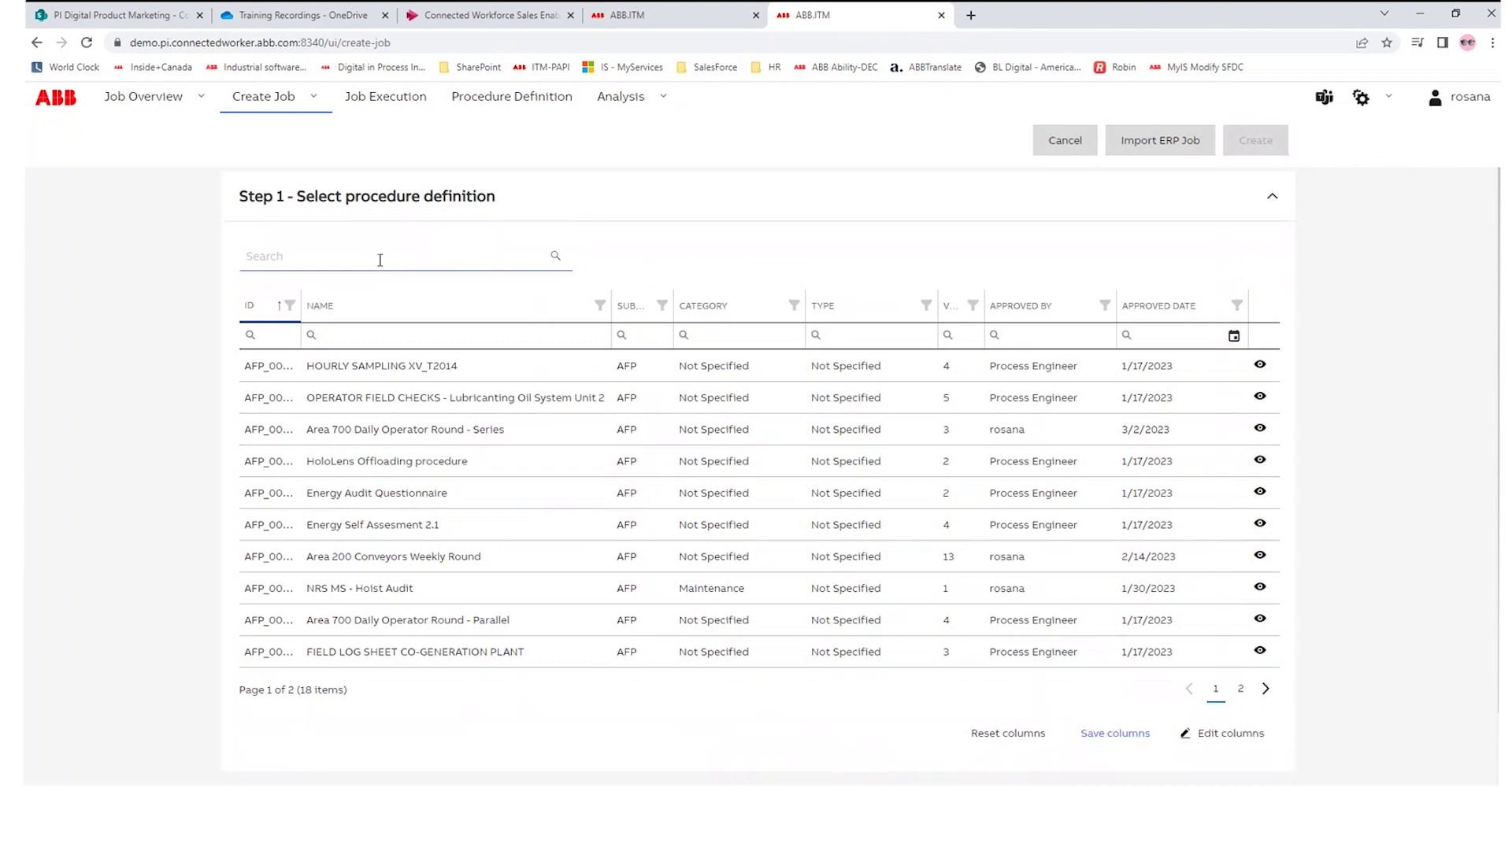
{"action": "type", "text": "serie"}
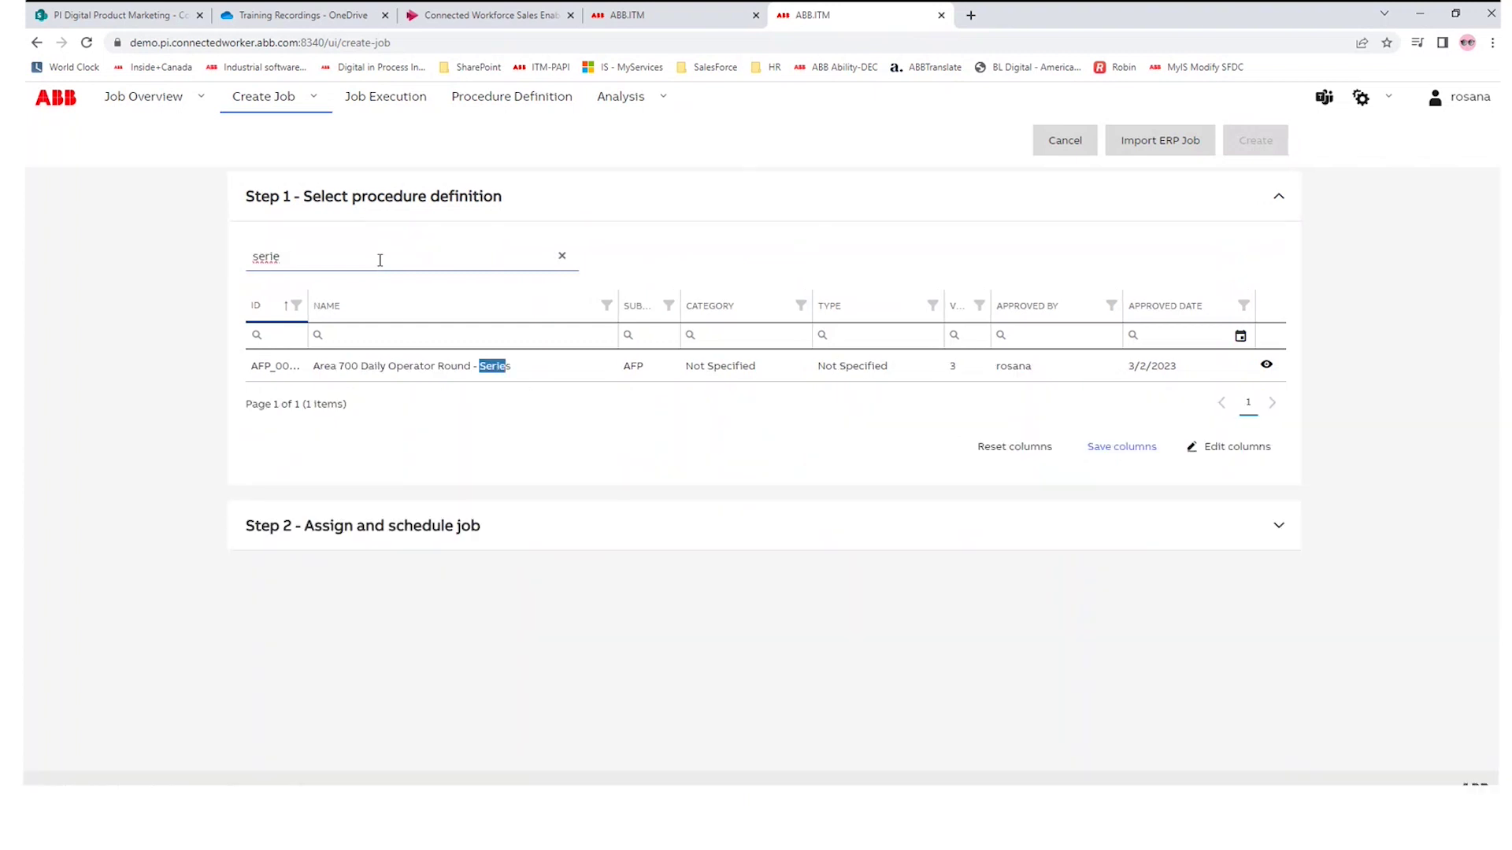